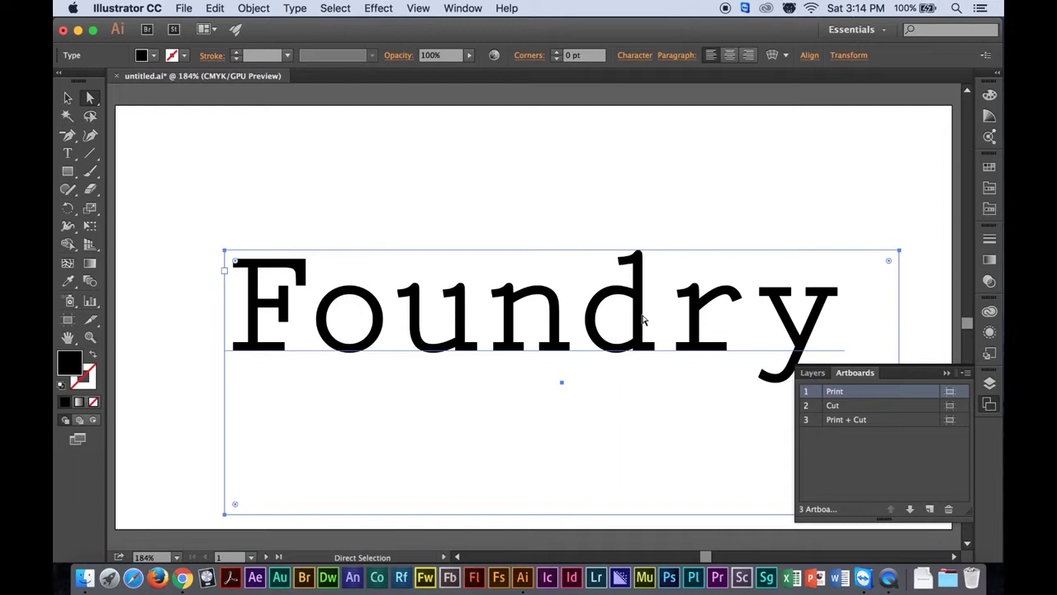
# Fill the Foundry text on the Print artboard with the first 159 swatch from the PANTONE+ Solid Coated color book
pyautogui.click(990, 168)
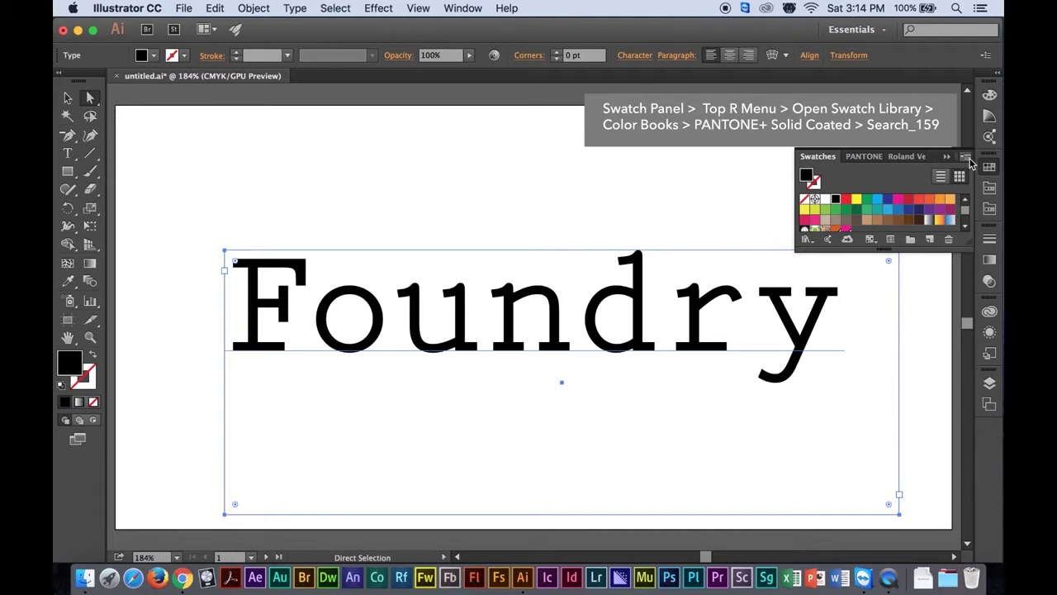
pyautogui.click(966, 157)
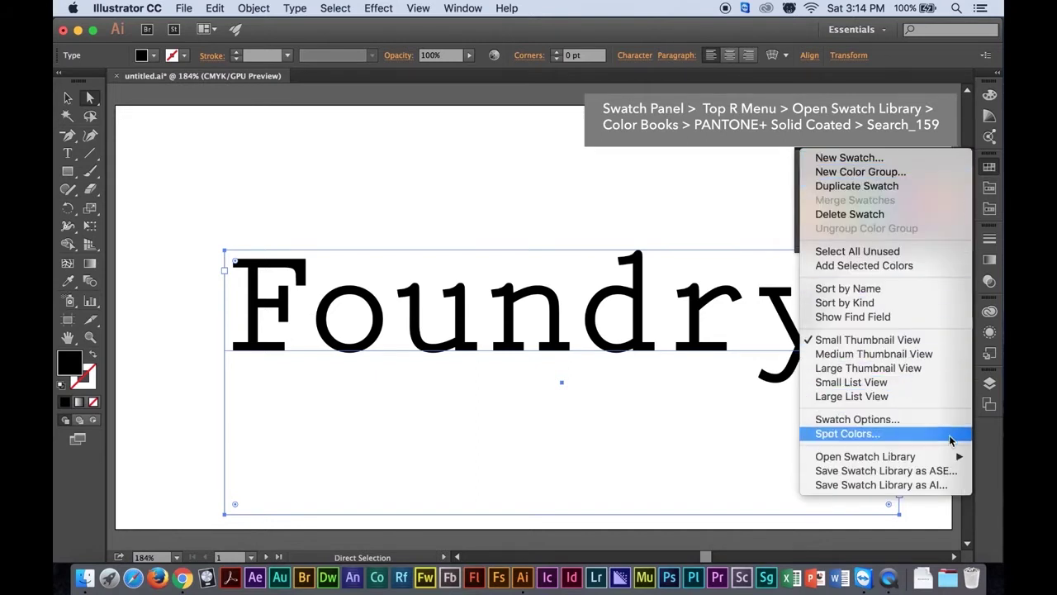
pyautogui.moveTo(950, 464)
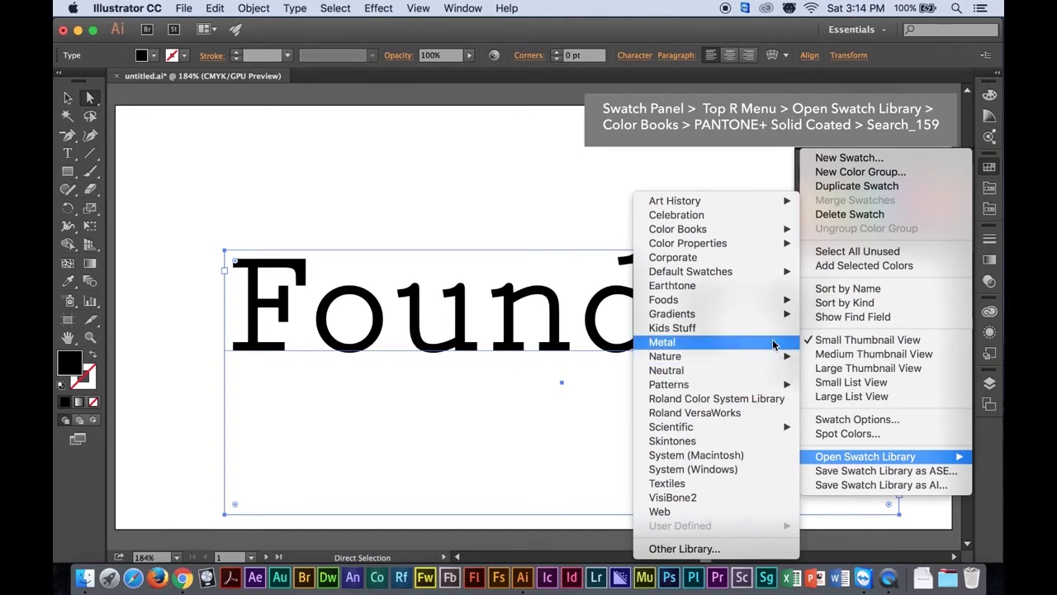
pyautogui.moveTo(740, 231)
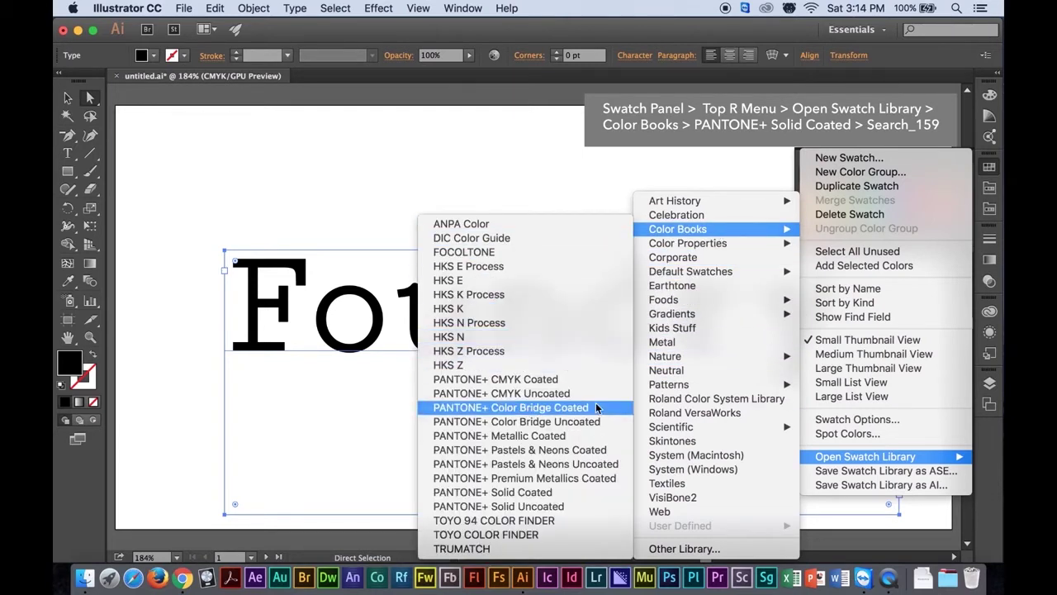
pyautogui.click(597, 494)
pyautogui.click(823, 173)
pyautogui.write('159')
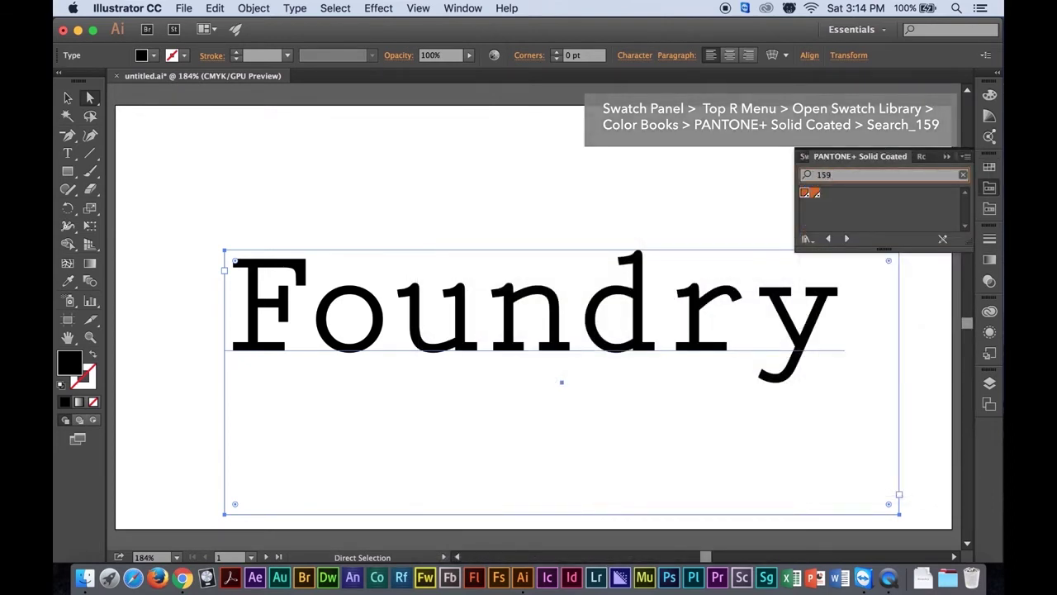
pyautogui.click(806, 193)
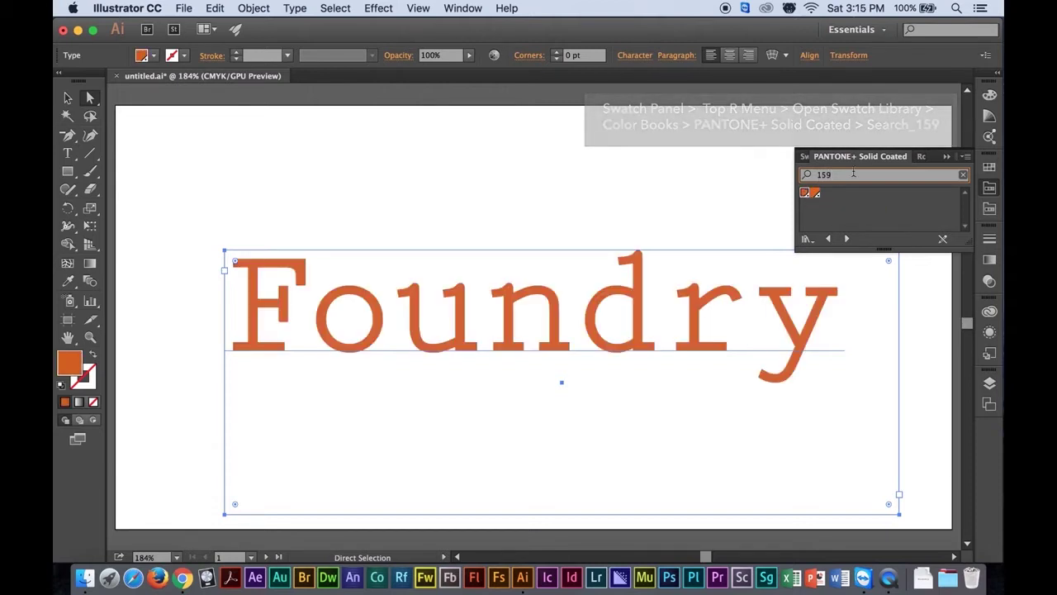
pyautogui.click(947, 157)
# Convert the Foundry text on the Cut artboard to outlines
pyautogui.click(989, 404)
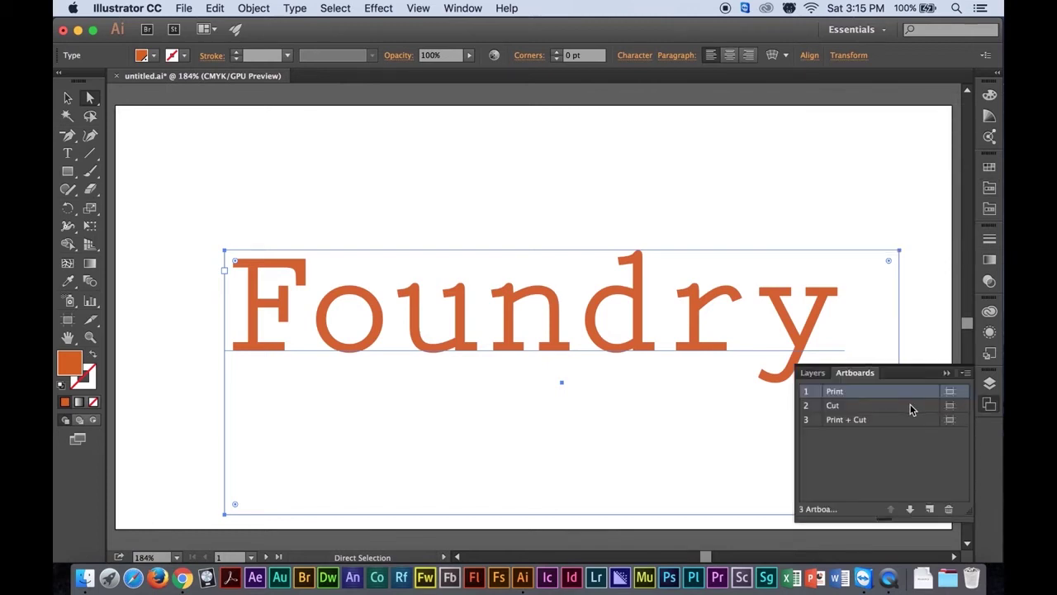
pyautogui.click(910, 404)
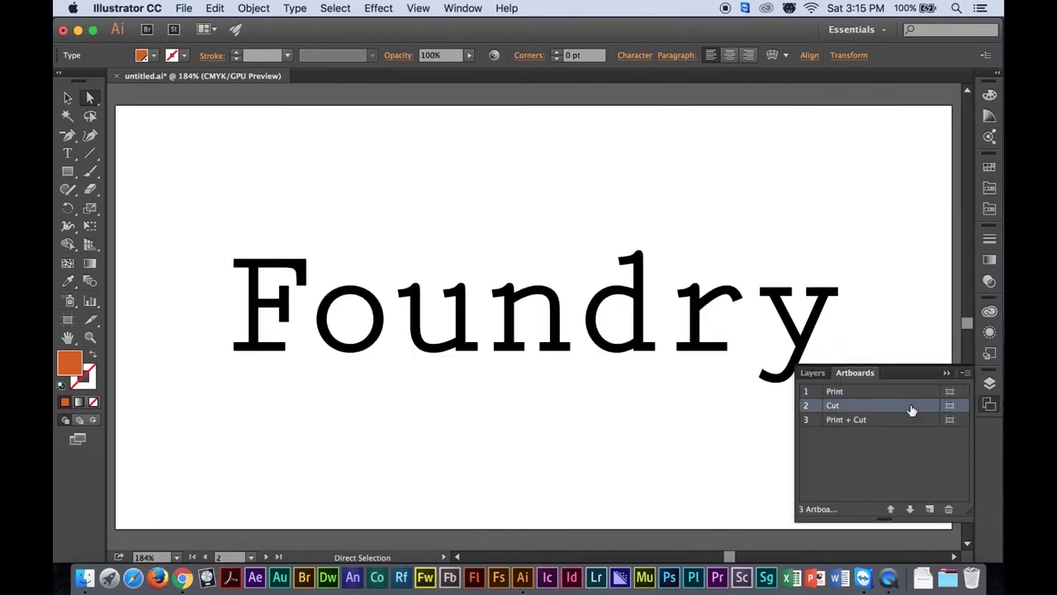
pyautogui.click(662, 354)
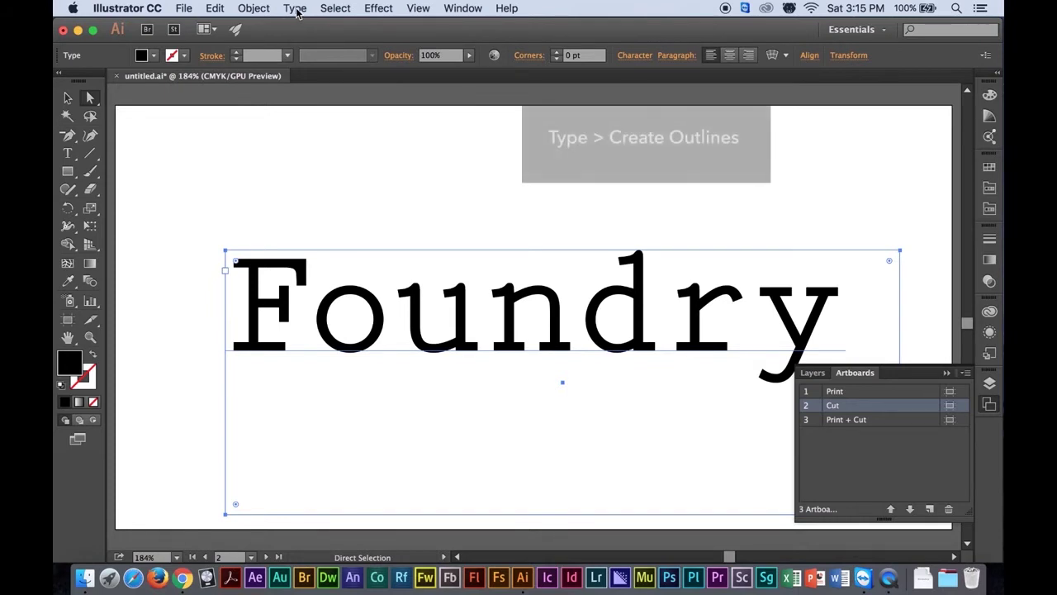
pyautogui.click(295, 10)
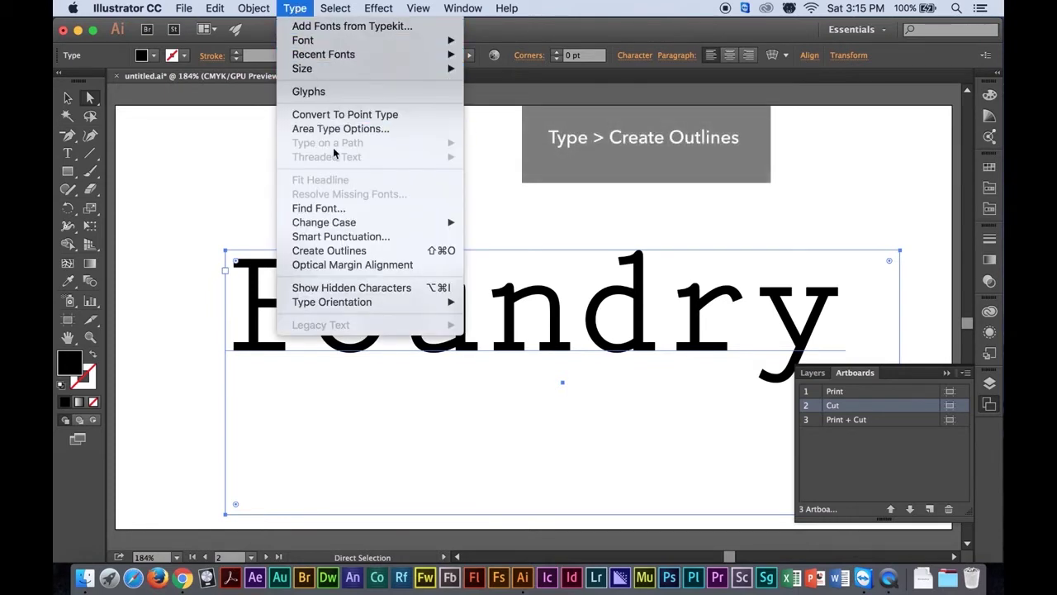
pyautogui.click(369, 250)
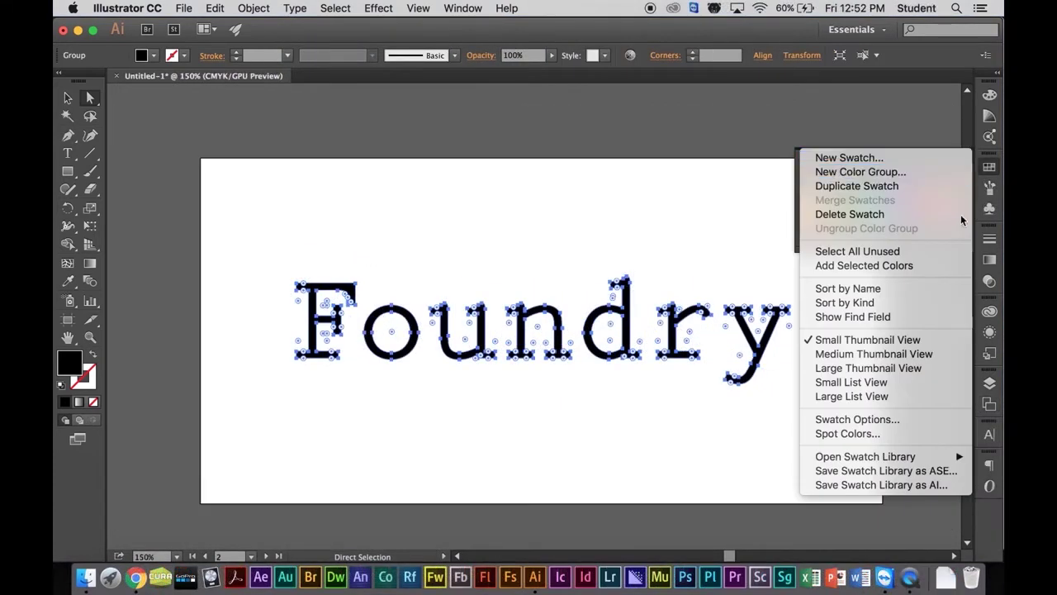
# Remove the fill from the outlined text and give it the pink CutContour stroke from the Roland VersaWorks swatch library
pyautogui.moveTo(931, 459)
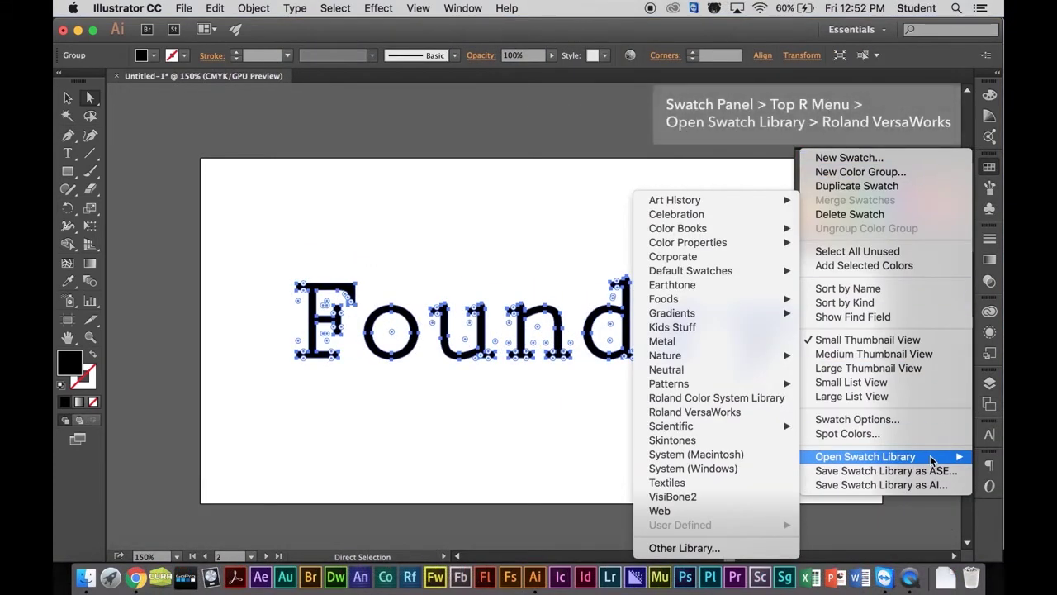
pyautogui.click(741, 412)
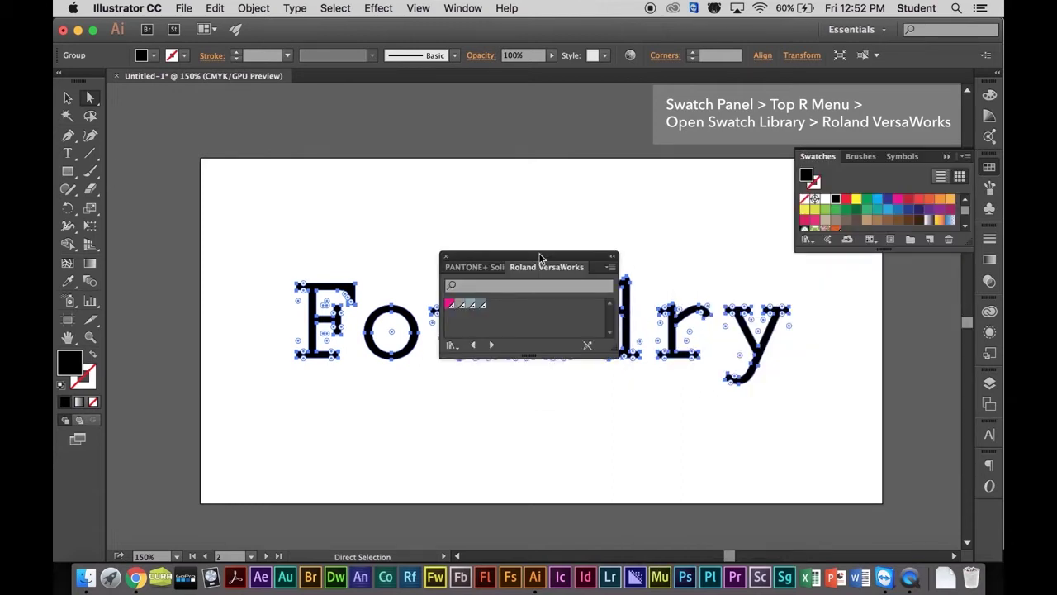
pyautogui.moveTo(539, 258); pyautogui.dragTo(701, 157)
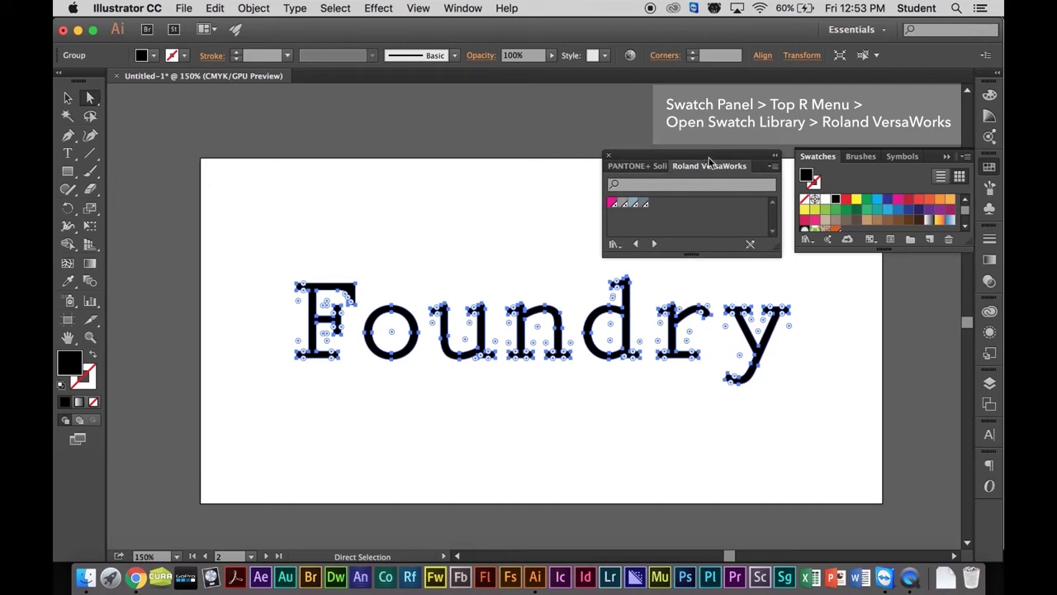
pyautogui.click(804, 199)
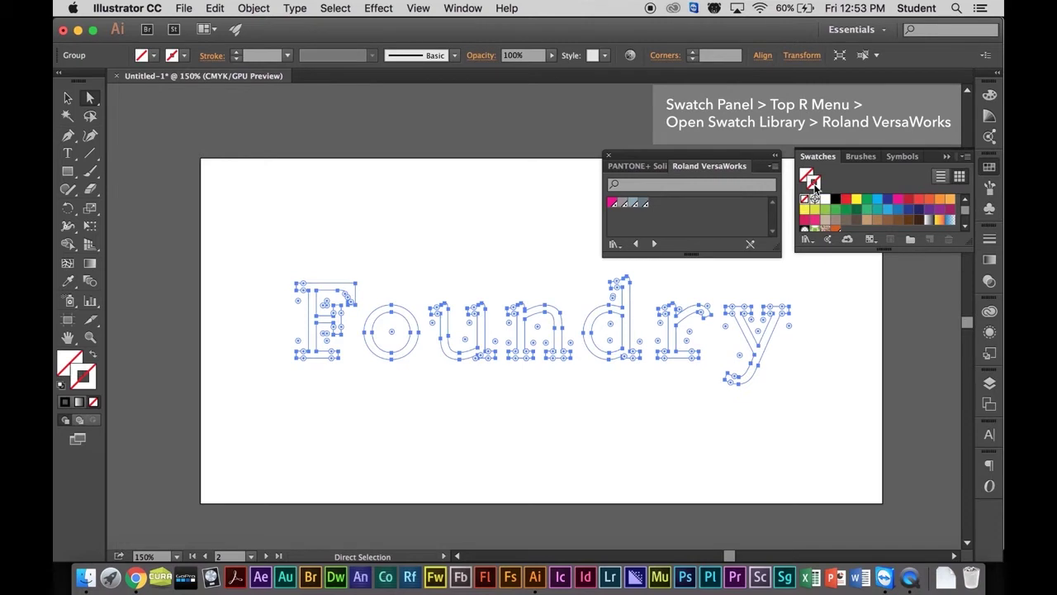
pyautogui.click(835, 199)
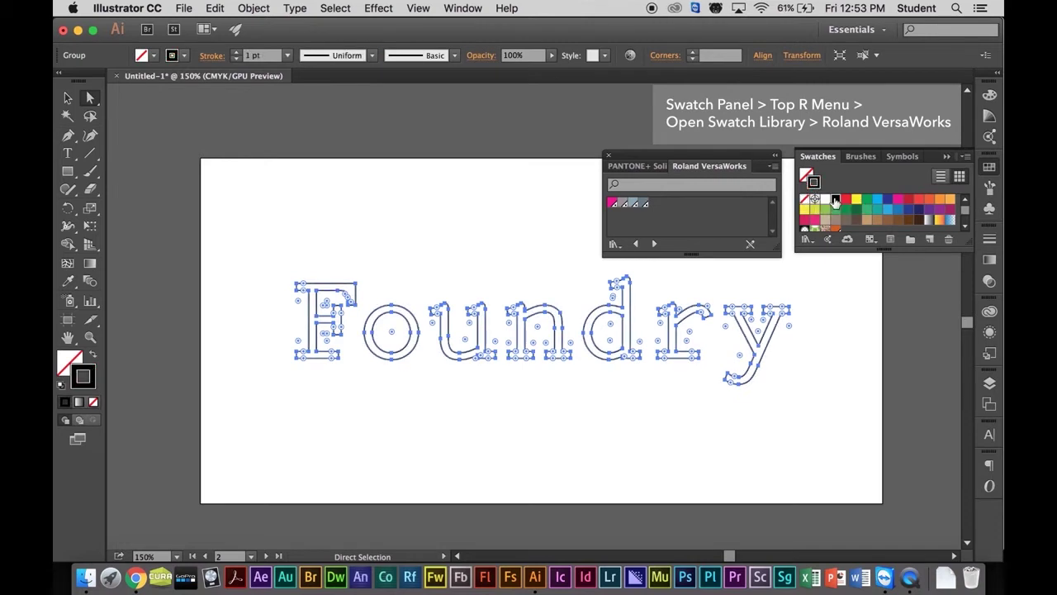
pyautogui.click(612, 204)
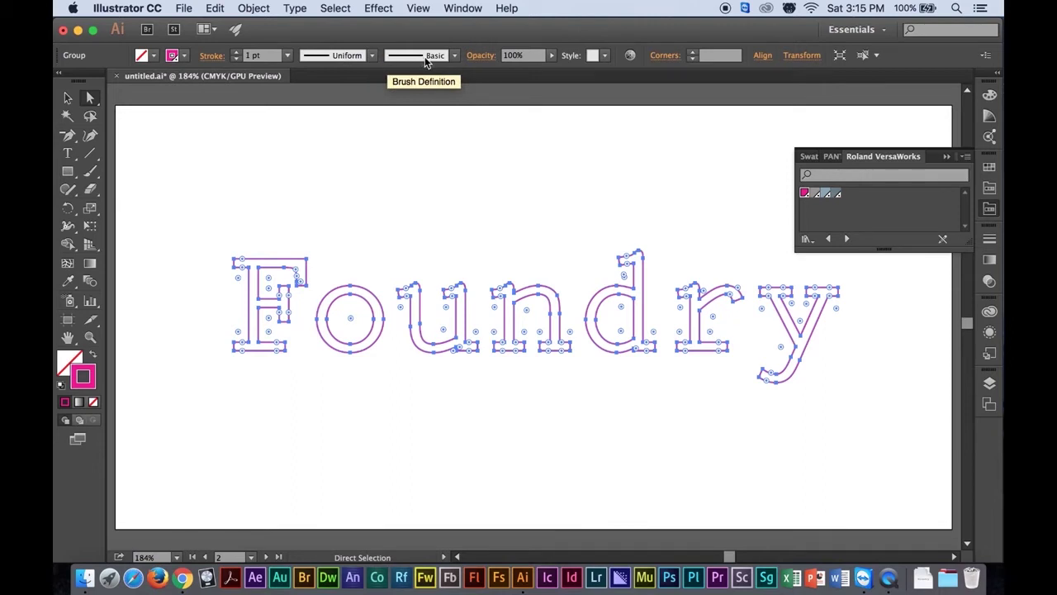
pyautogui.click(464, 208)
# Copy the Foundry text on the Print + Cut artboard and paste it in place on the Cut Contour layer
pyautogui.click(989, 405)
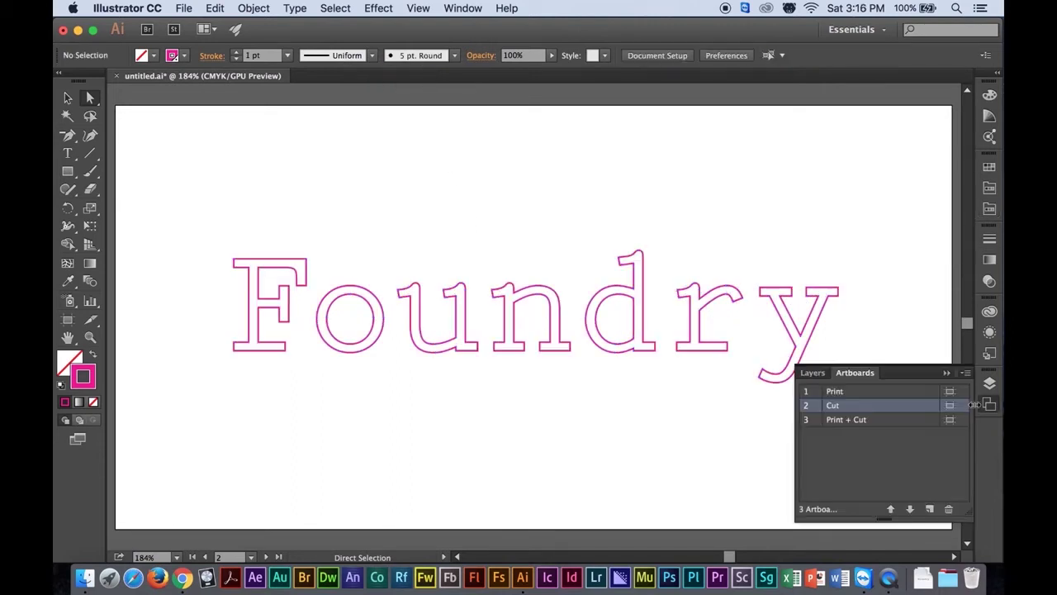
pyautogui.click(908, 420)
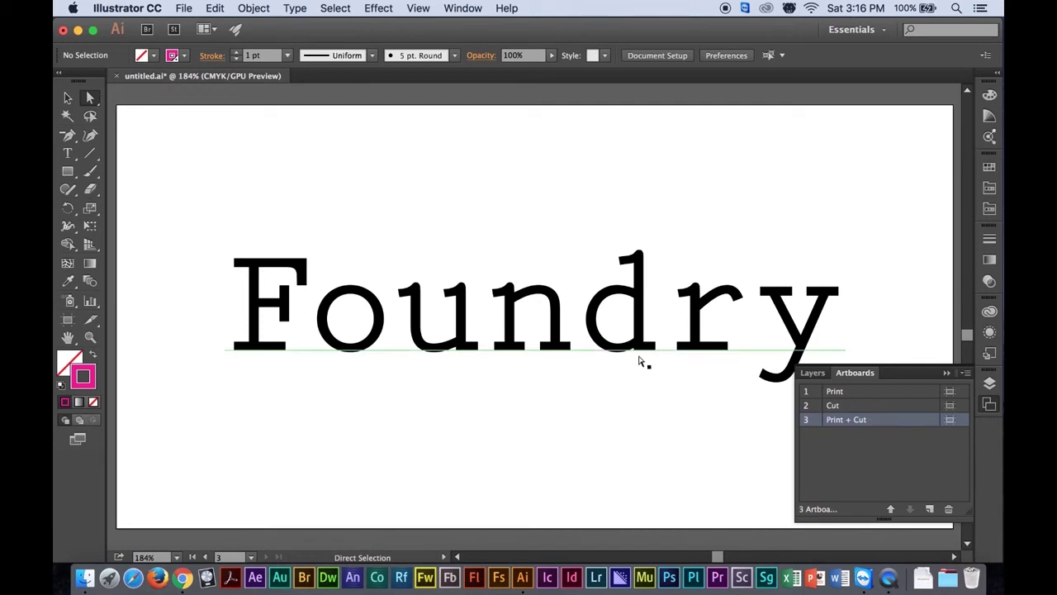
pyautogui.click(603, 351)
pyautogui.press('super+c')
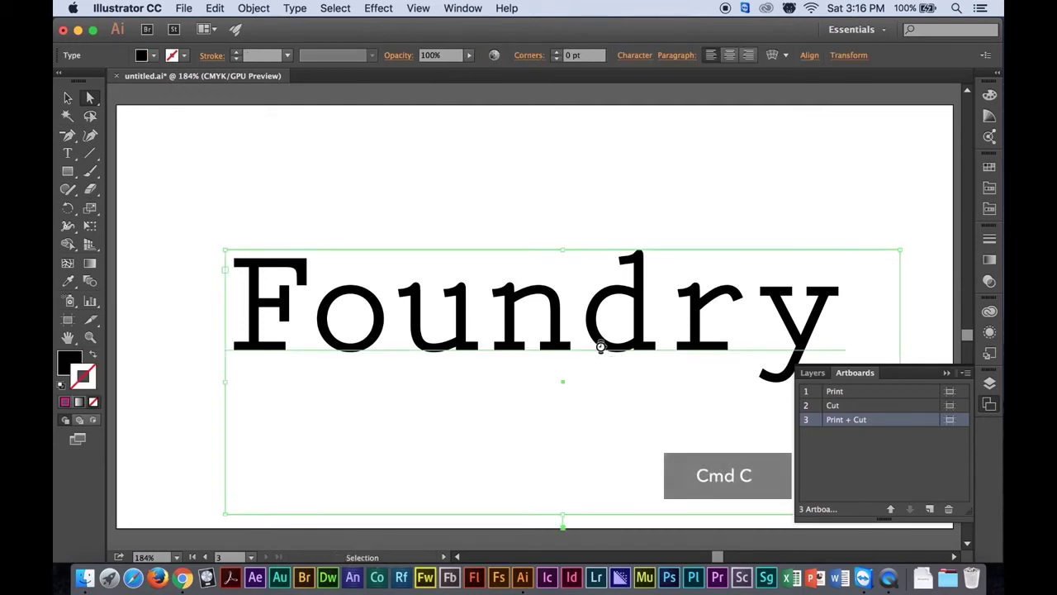
pyautogui.click(812, 372)
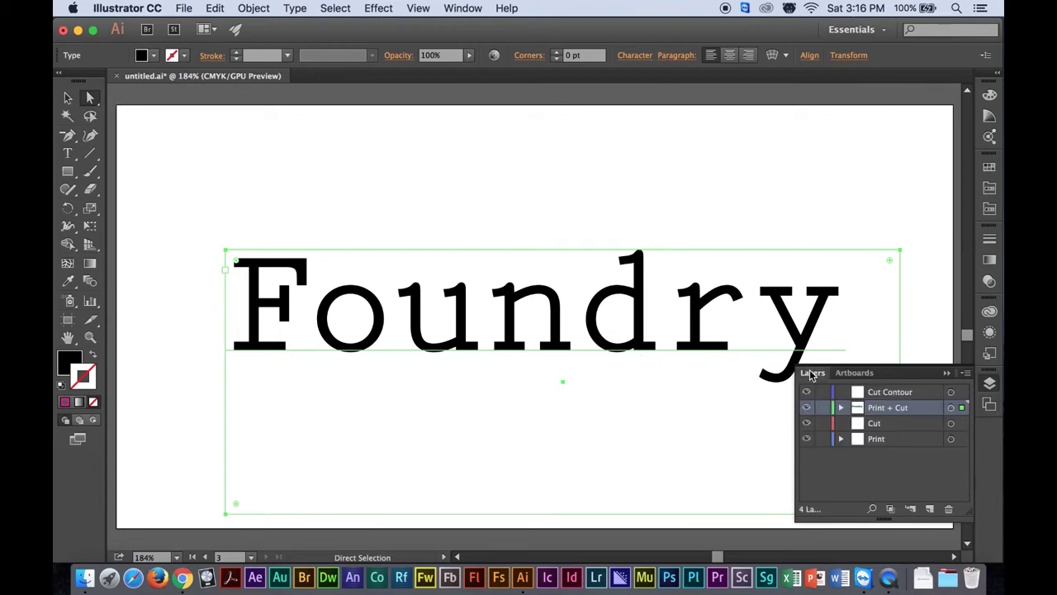
pyautogui.press('super+shift+v')
pyautogui.click(908, 394)
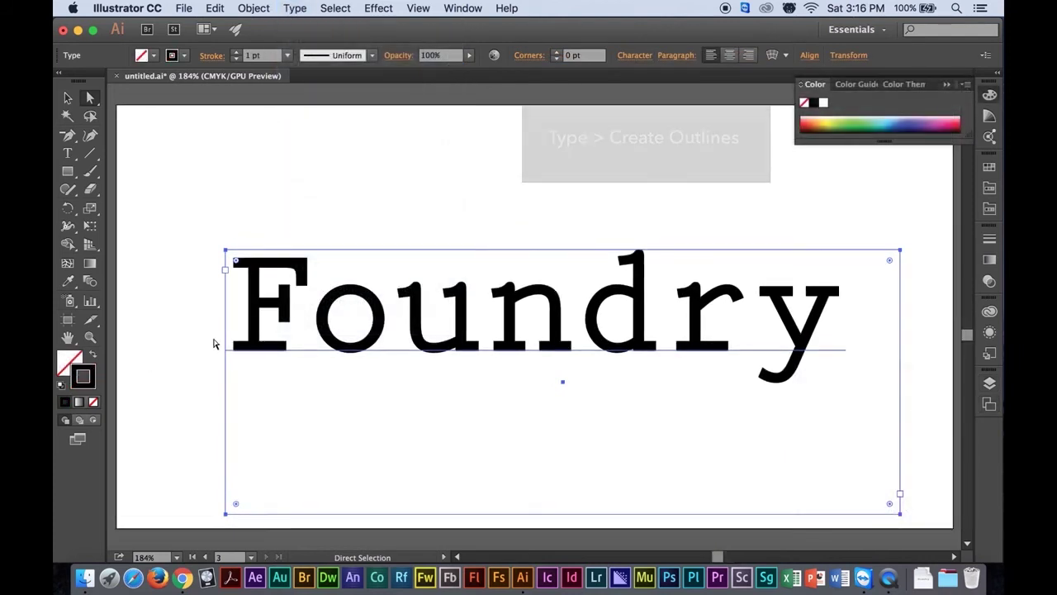
# Apply the Roland VersaWorks CutContour swatch to the pasted text's stroke and lock the Cut Contour layer
pyautogui.click(988, 168)
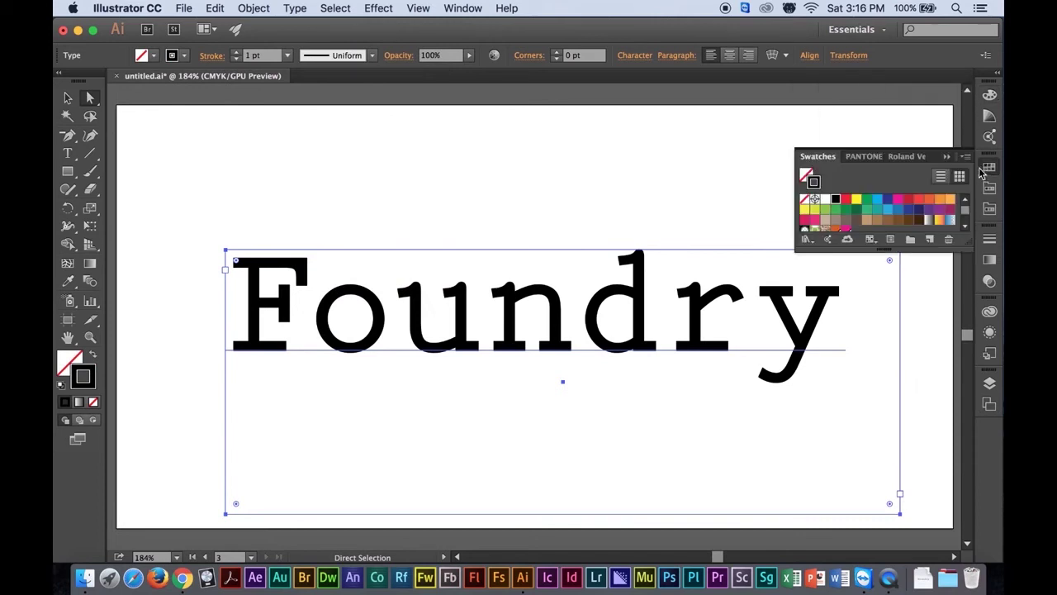
pyautogui.click(906, 157)
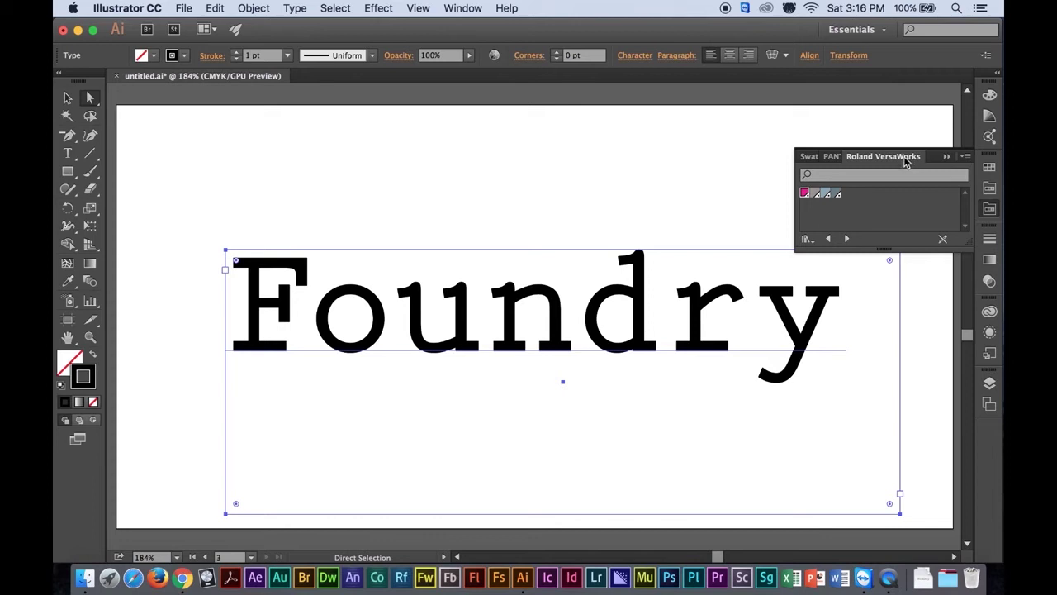
pyautogui.click(805, 196)
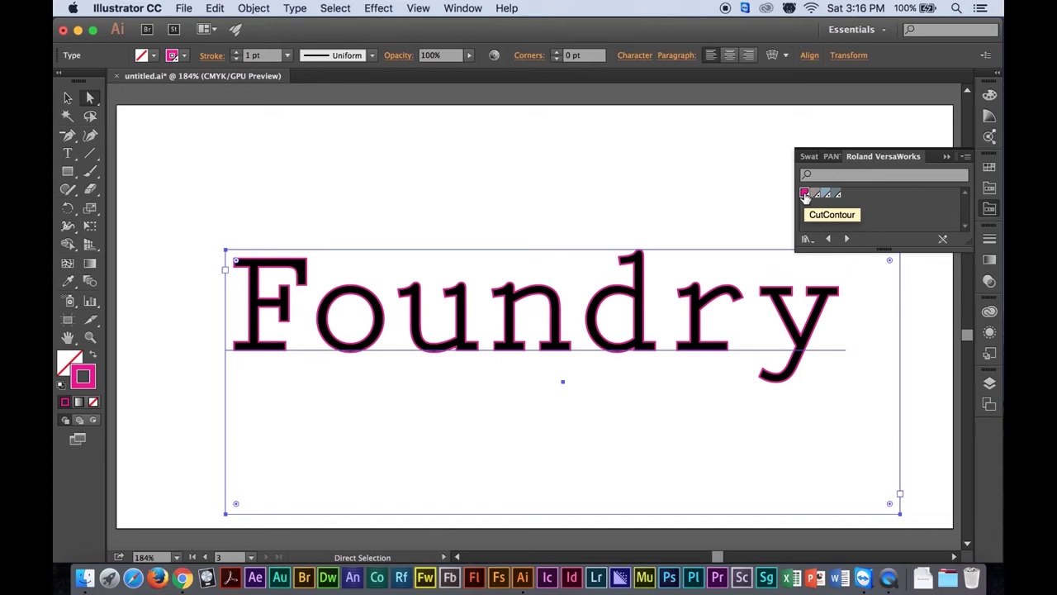
pyautogui.click(946, 156)
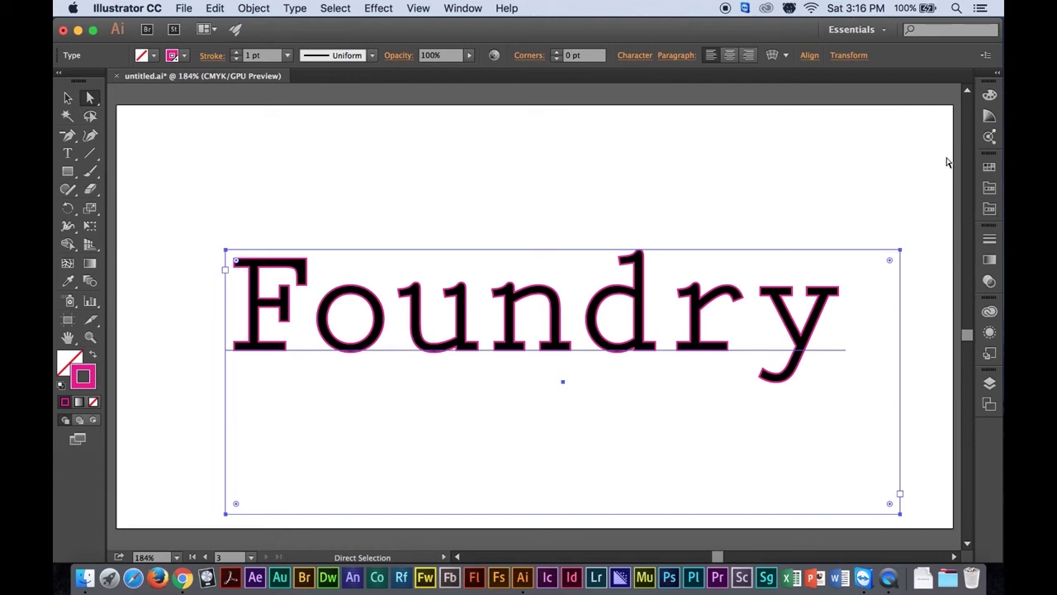
pyautogui.click(990, 384)
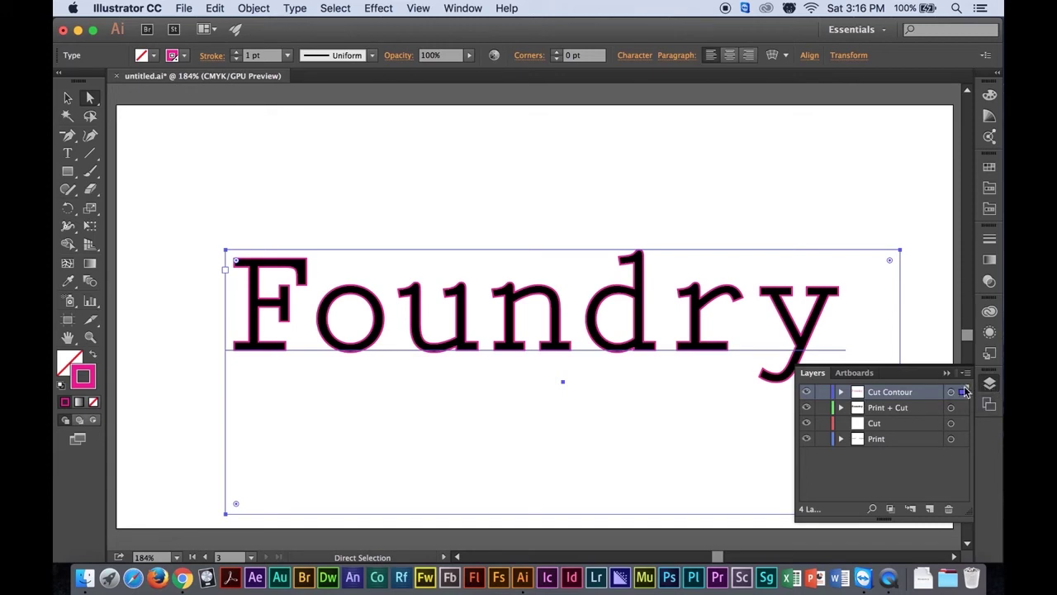
pyautogui.click(823, 393)
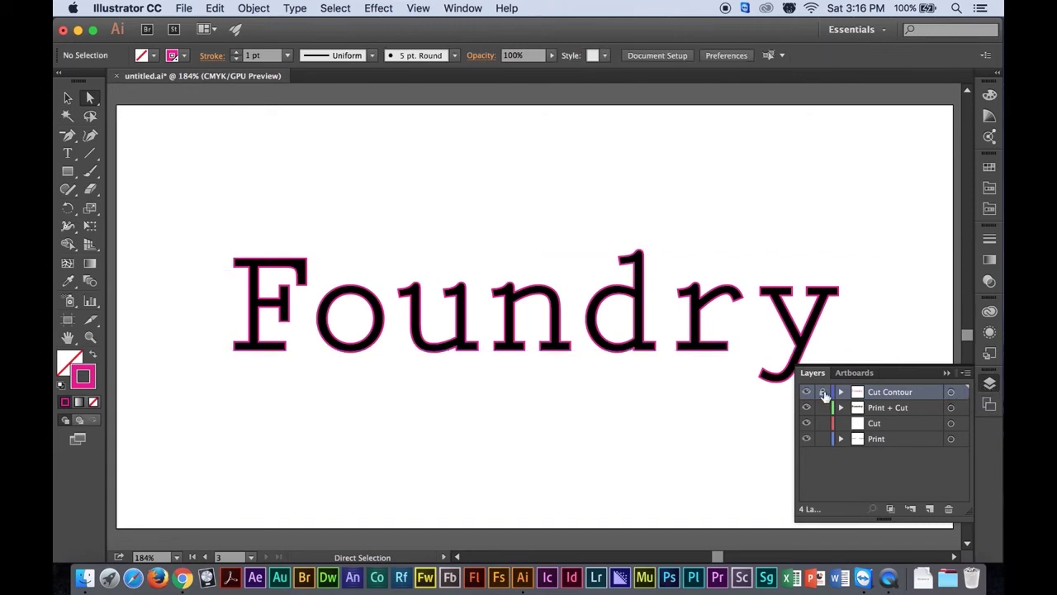
# Add a 3 pt black stroke to the text on the Print + Cut layer
pyautogui.click(951, 408)
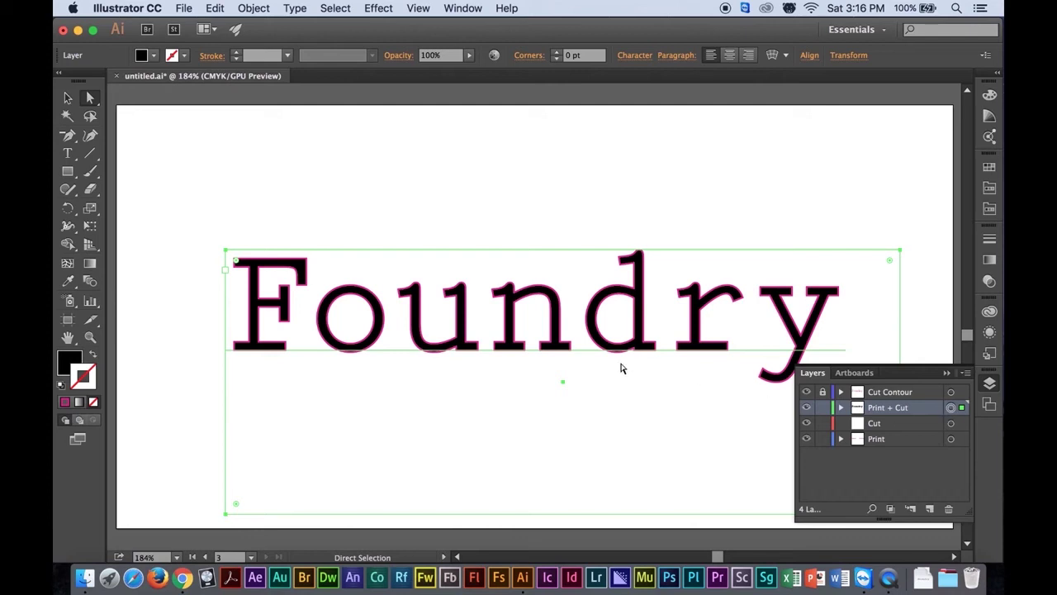
pyautogui.click(84, 376)
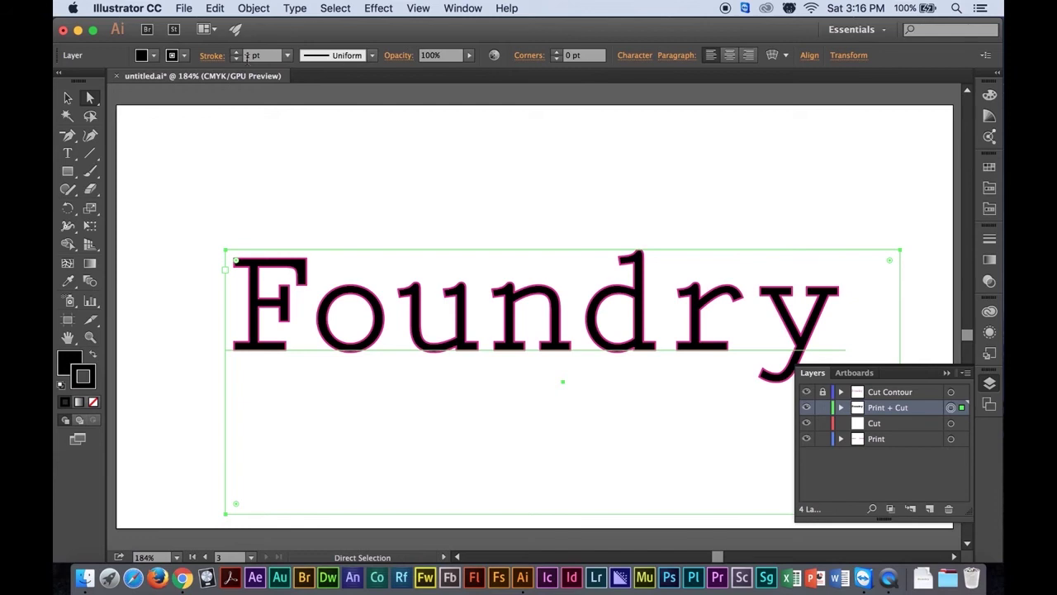
pyautogui.click(236, 51)
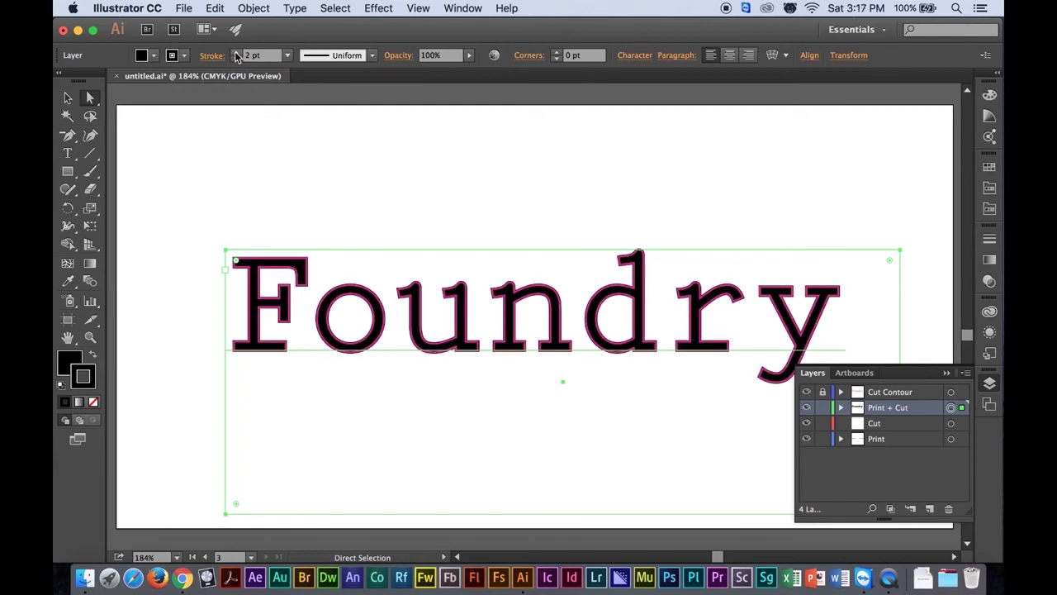
pyautogui.click(236, 51)
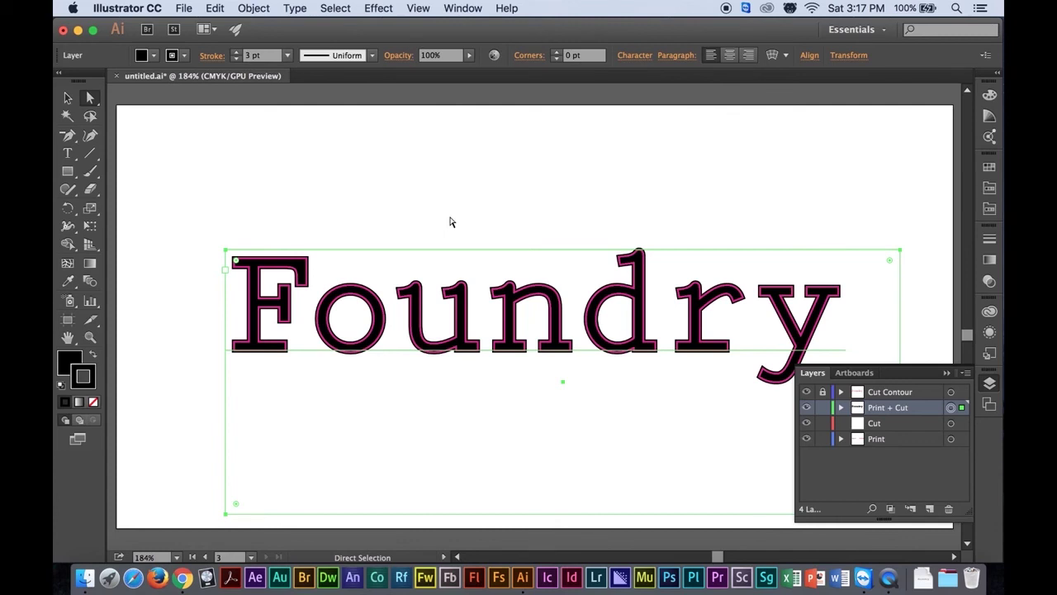
pyautogui.click(450, 221)
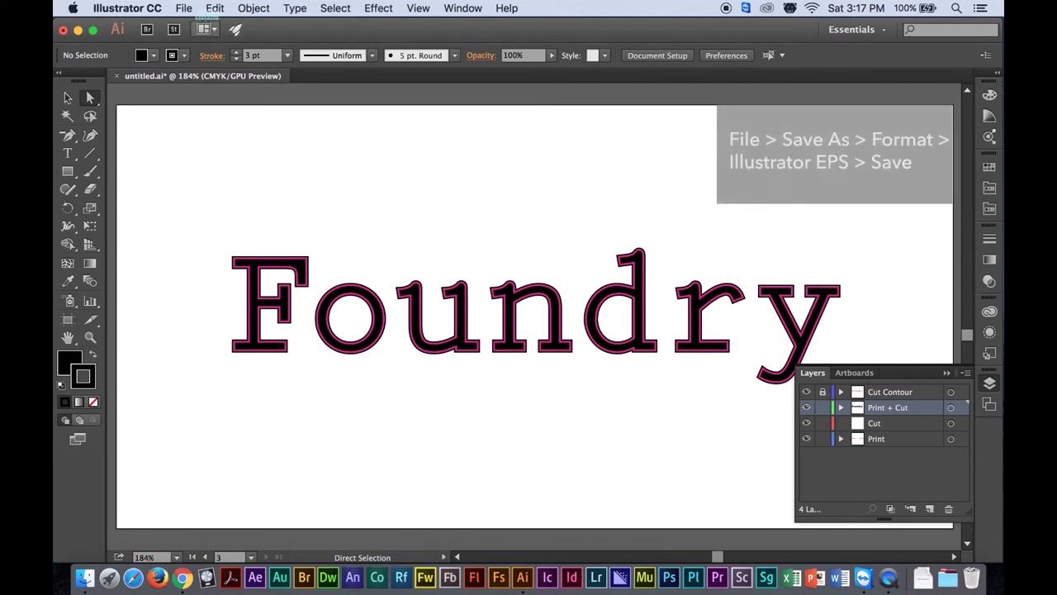
# Save the document as Foundry1 in Illustrator EPS format on the NO NAME drive
pyautogui.click(183, 9)
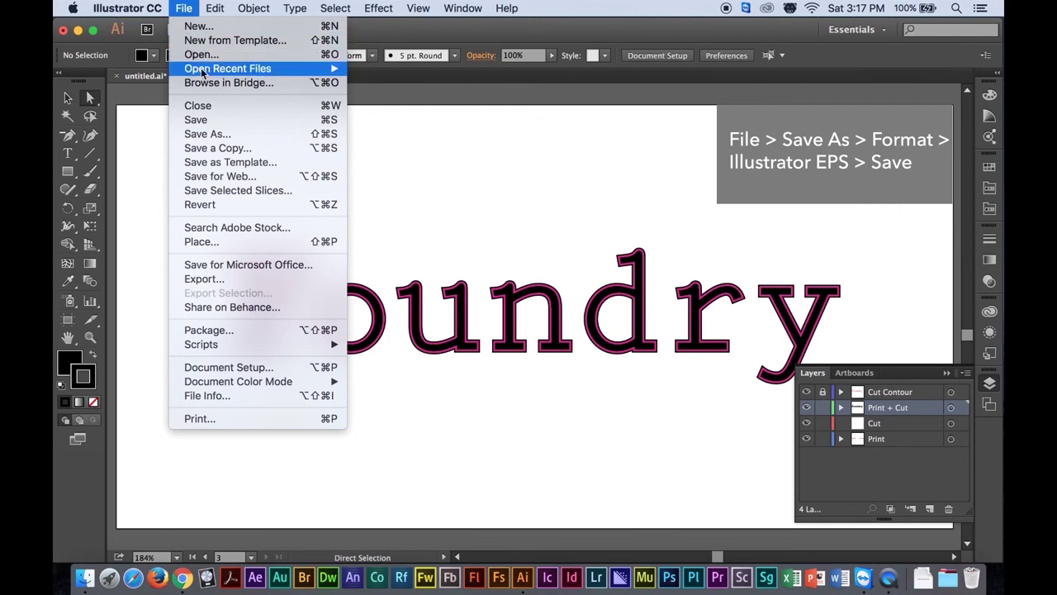
pyautogui.click(220, 134)
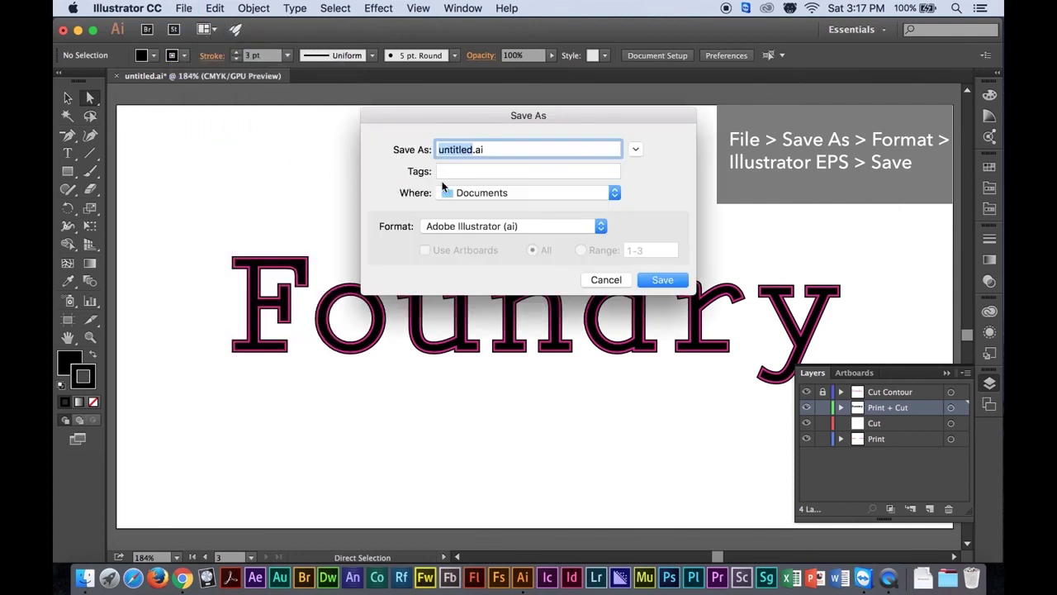
pyautogui.write('Foundry1')
pyautogui.click(601, 231)
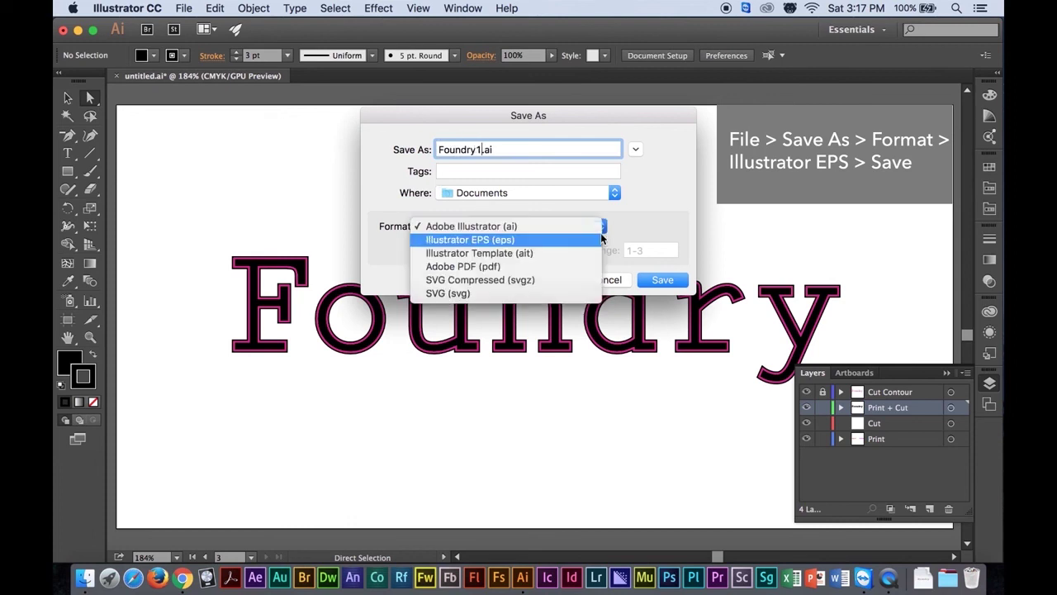
pyautogui.click(601, 240)
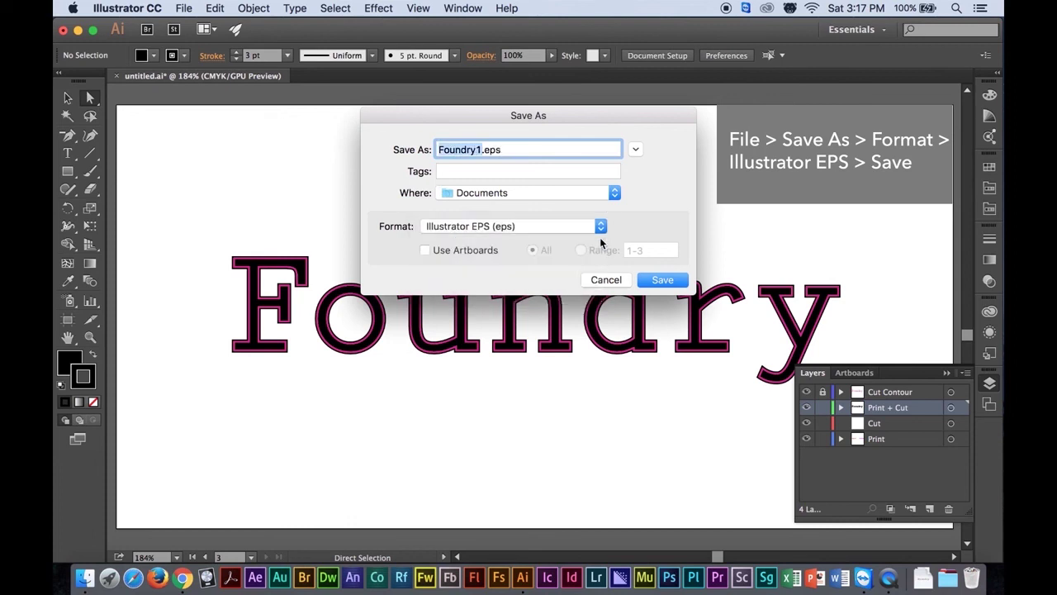
pyautogui.click(614, 193)
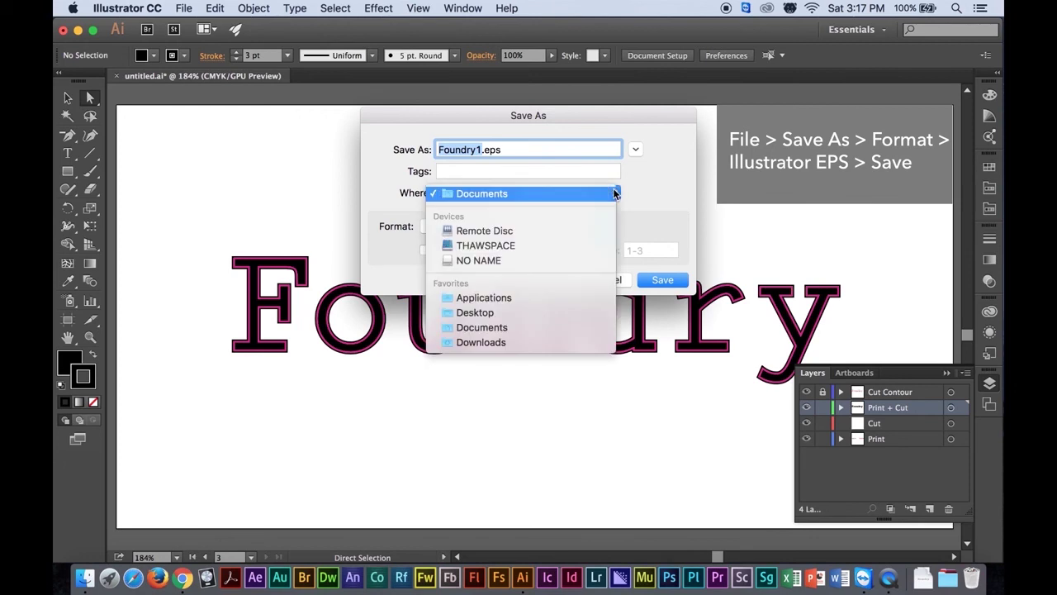
pyautogui.click(583, 260)
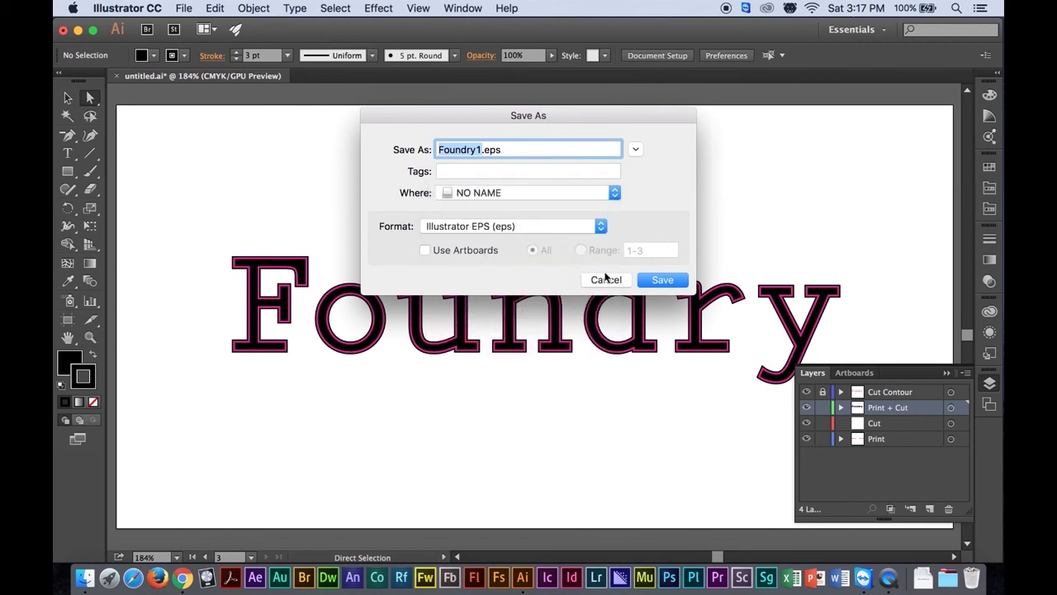
pyautogui.click(661, 280)
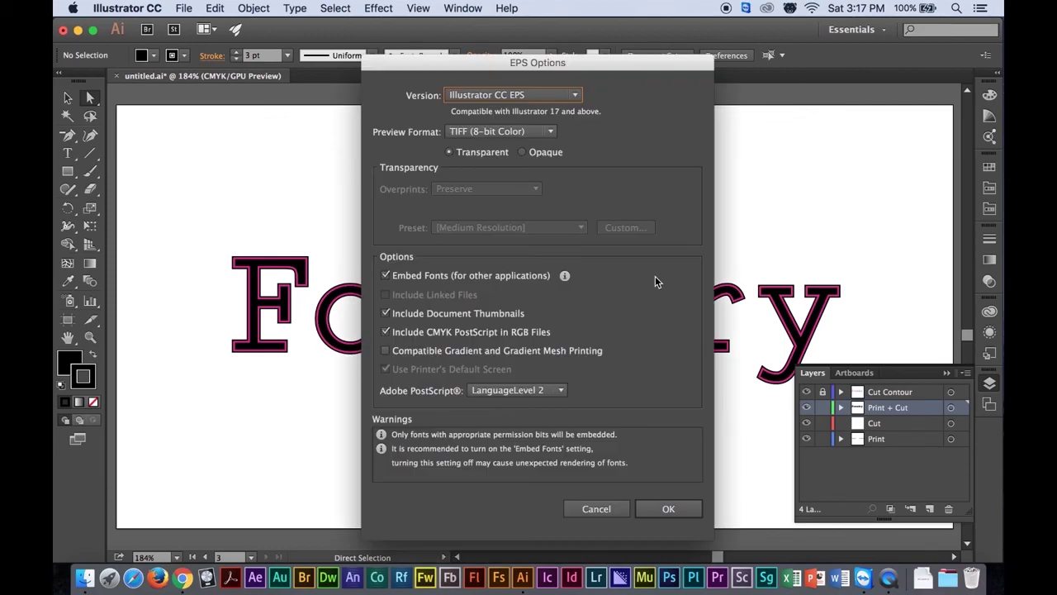